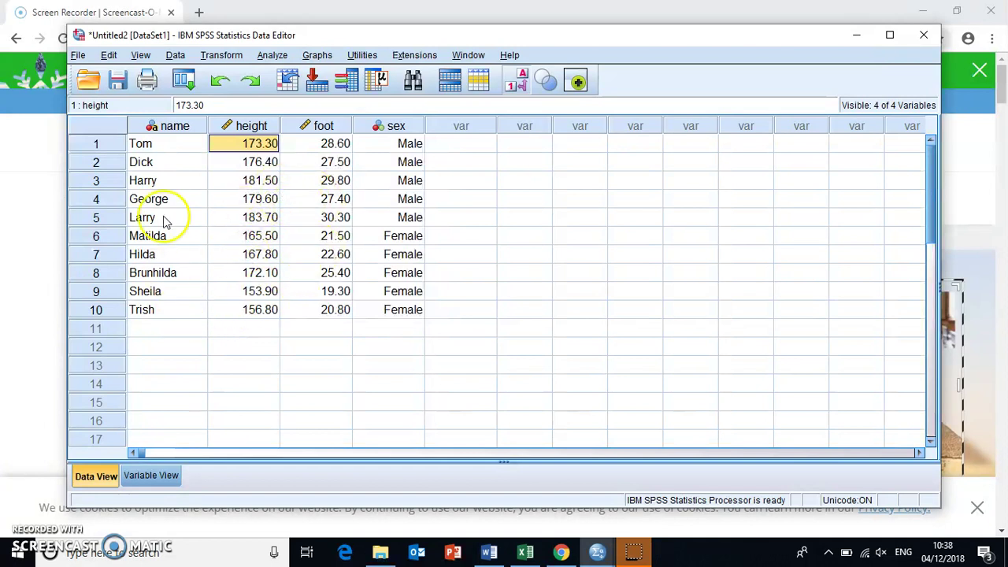
- Begin saving the data under the new name 'exampl', then cancel without saving
left_click(78, 55)
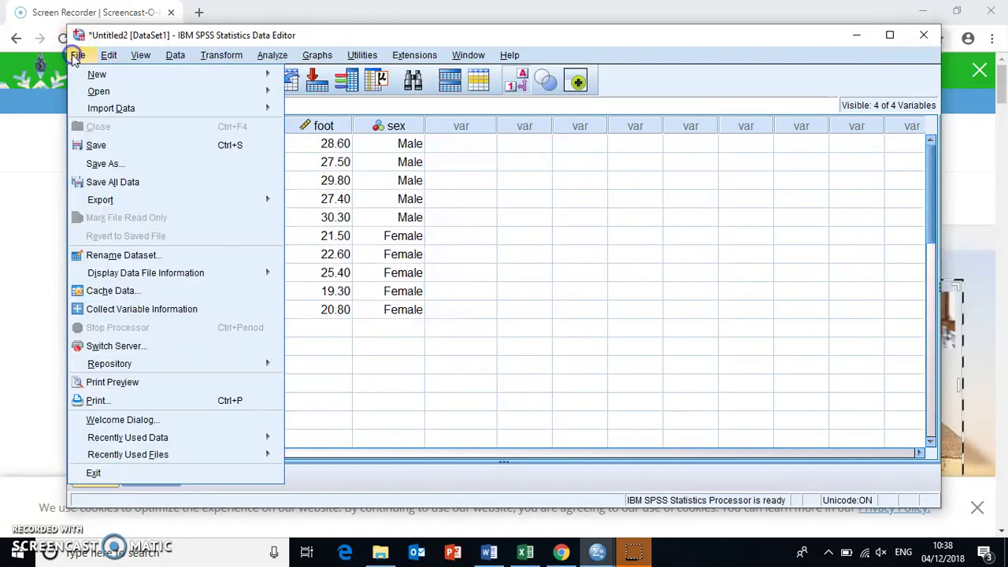
left_click(111, 167)
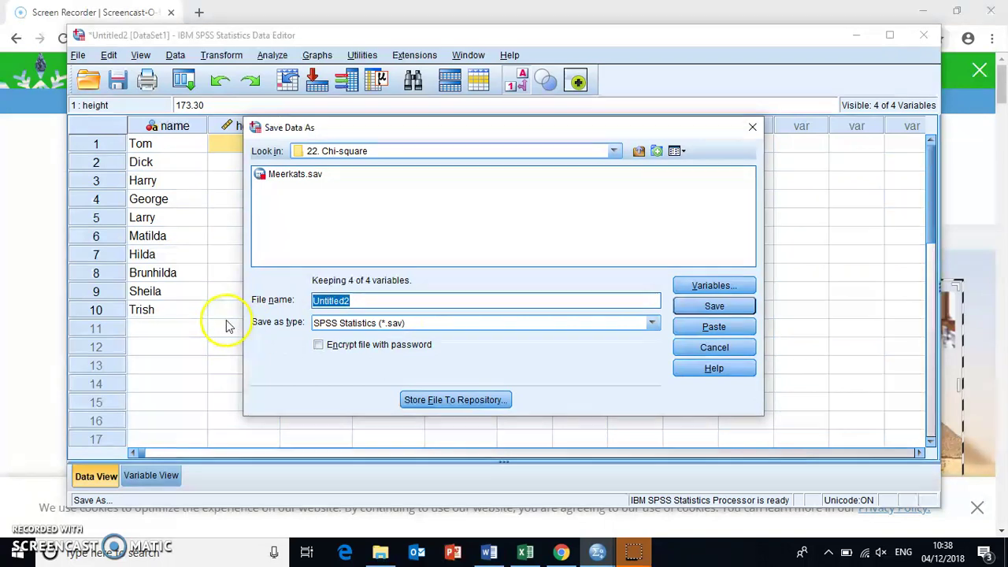
left_click(238, 368)
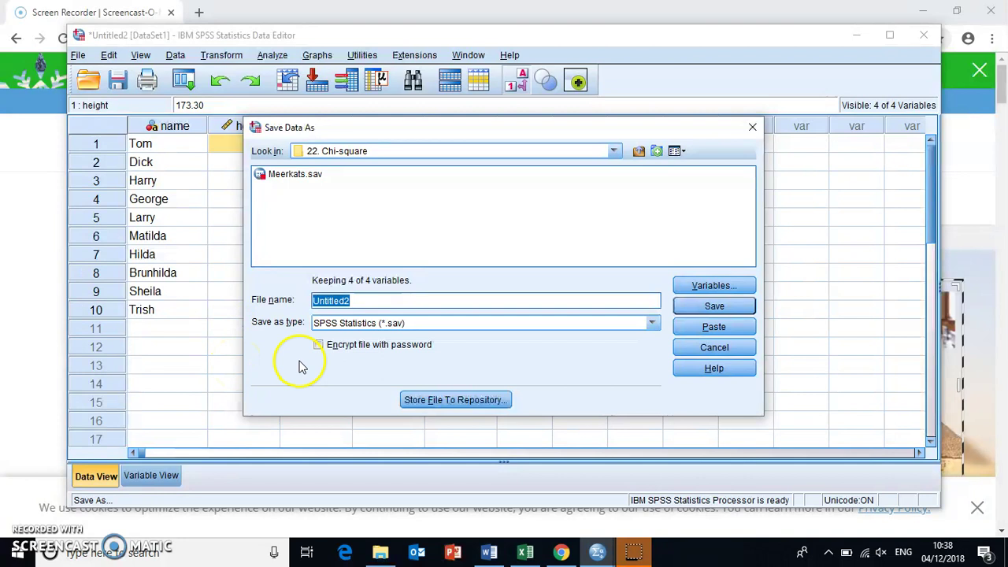
left_click(358, 297)
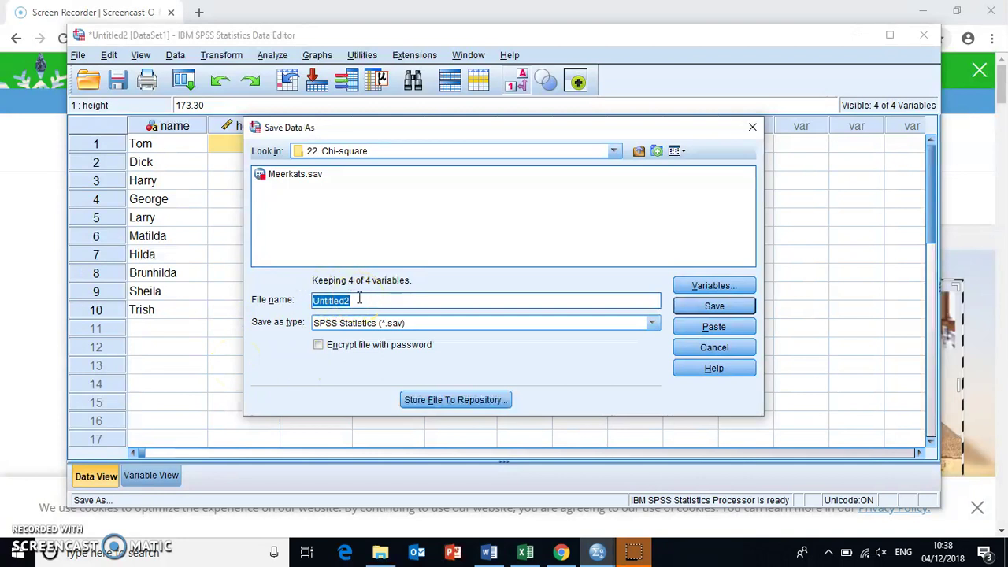
type("example")
left_click(752, 127)
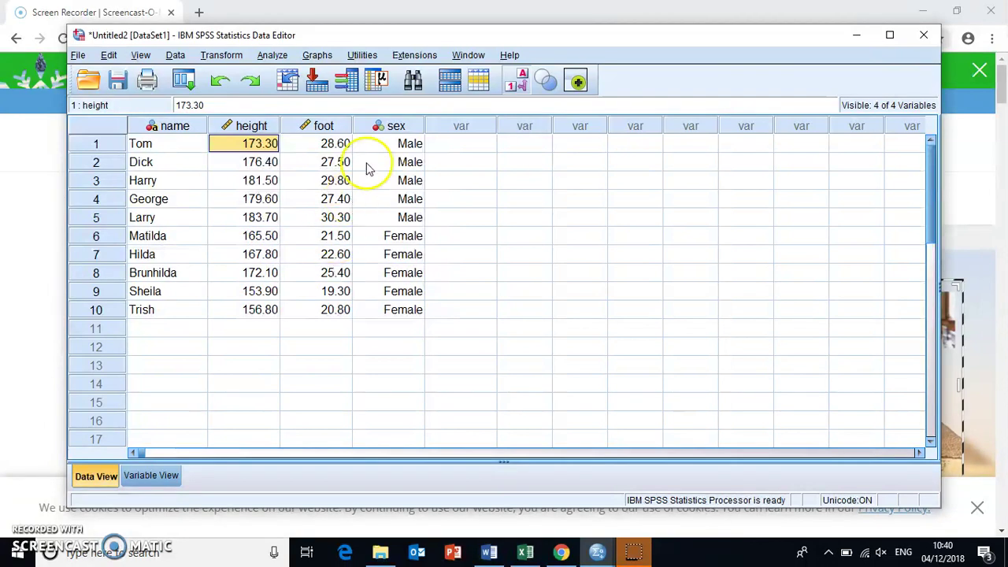
- Open Analyze > Descriptive Statistics > Explore and move the dialog off the data columns
left_click(272, 56)
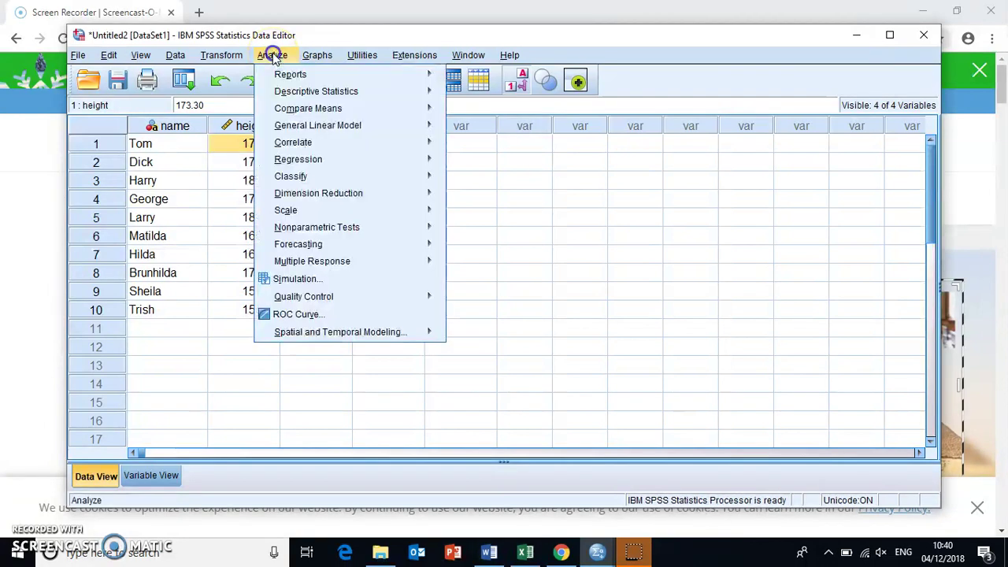
mouse_move(289, 92)
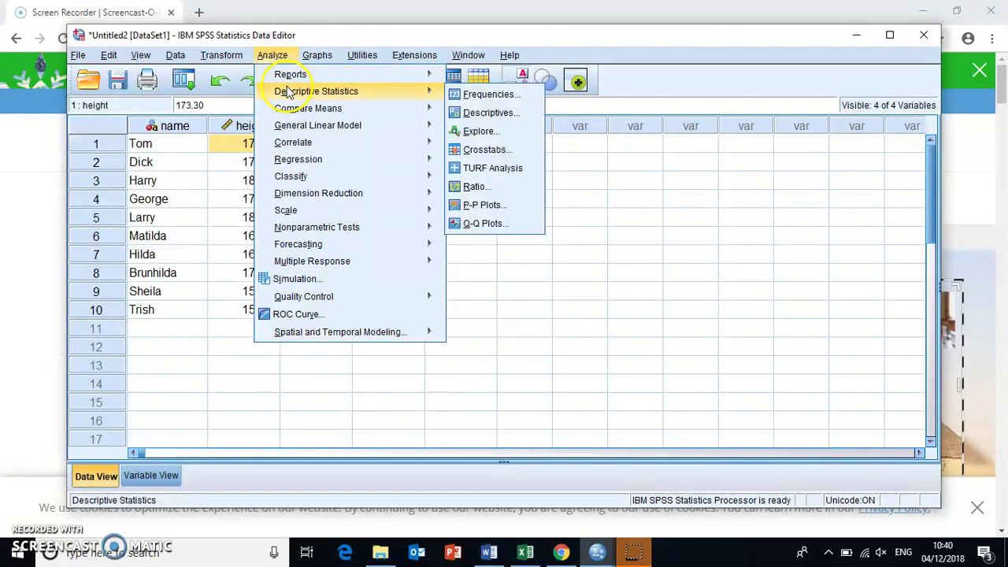
left_click(482, 132)
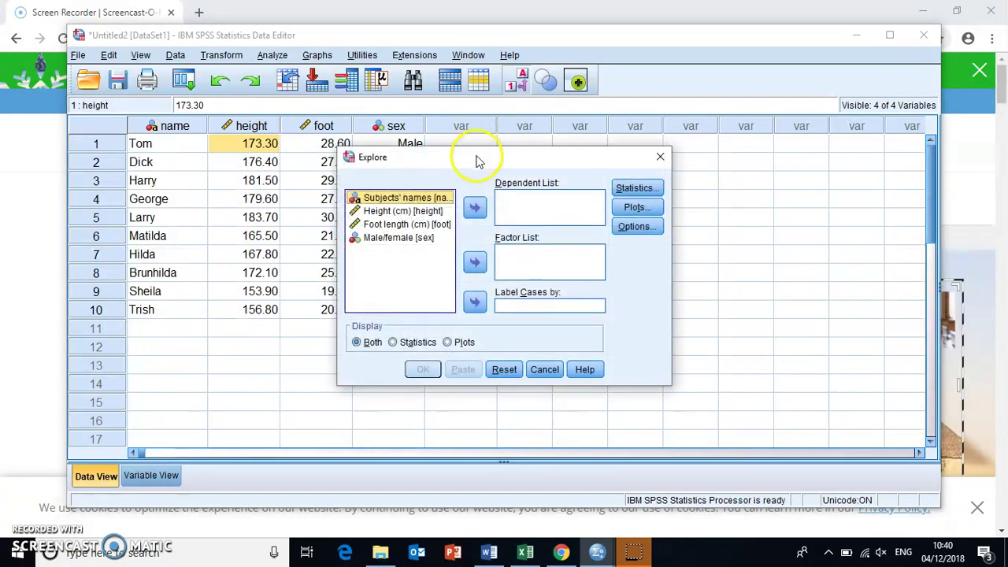
left_click_drag(475, 159, 602, 115)
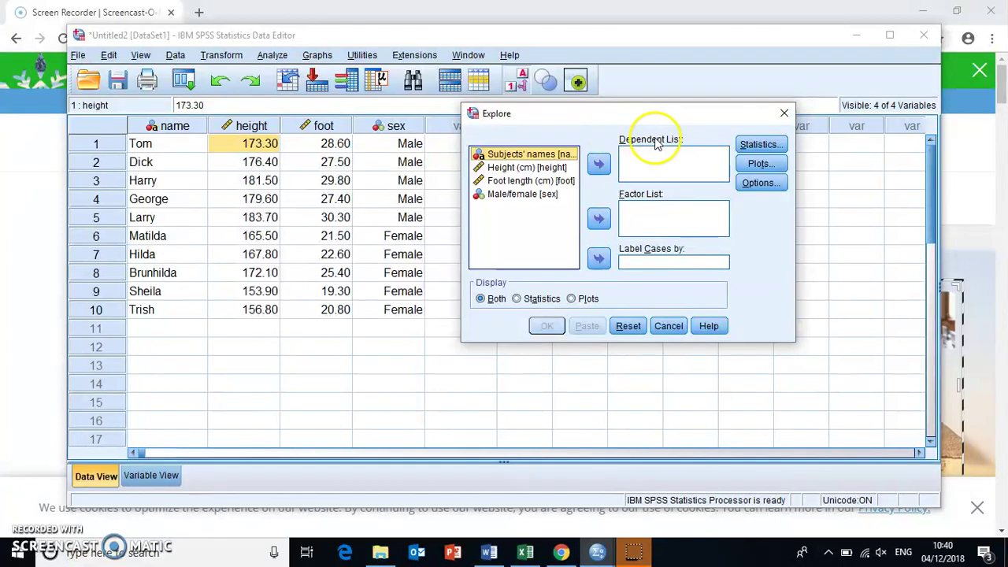
- Add Height and Foot length to the Explore Dependent List
left_click(541, 169)
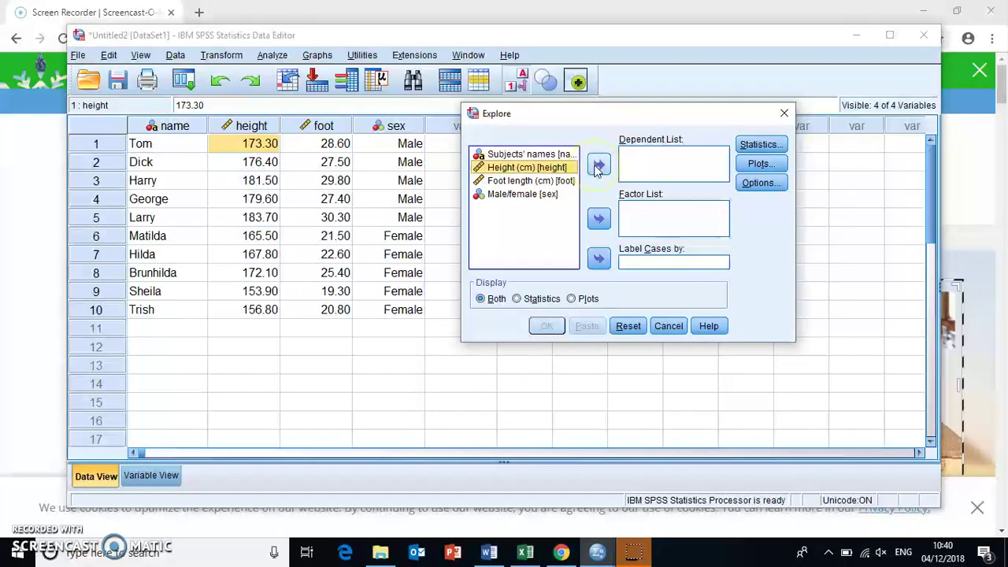
left_click(596, 167)
left_click(533, 167)
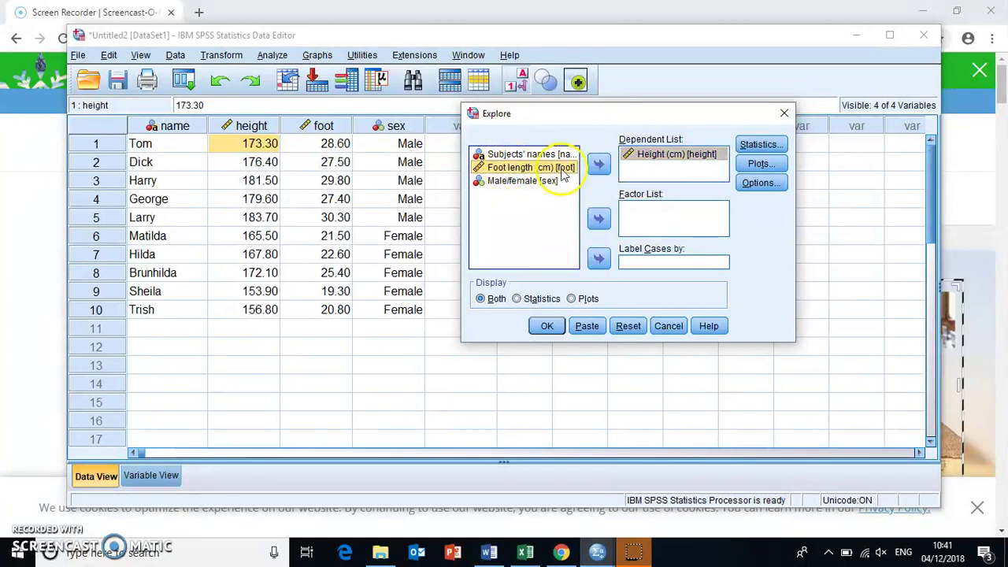
left_click(598, 164)
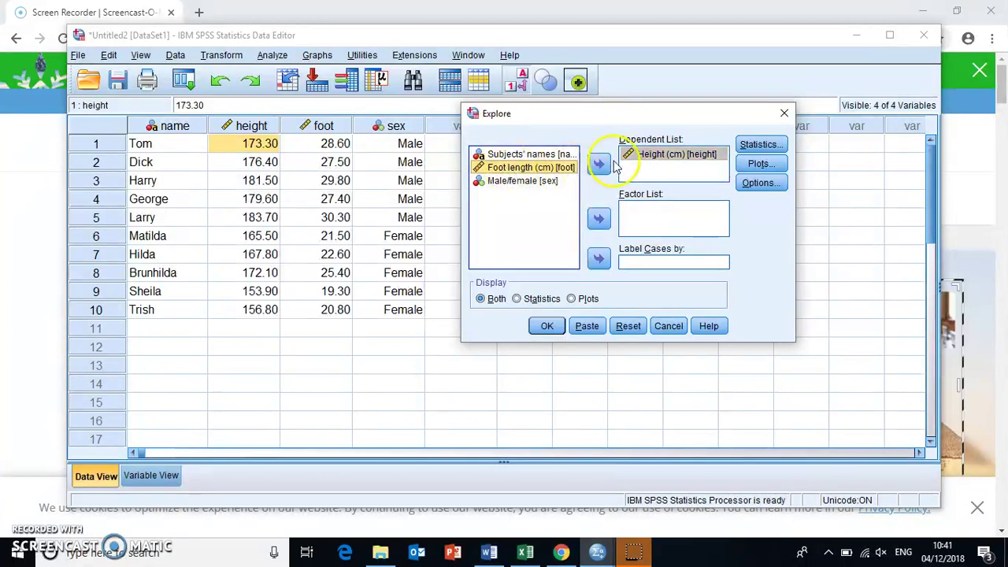
left_click(539, 169)
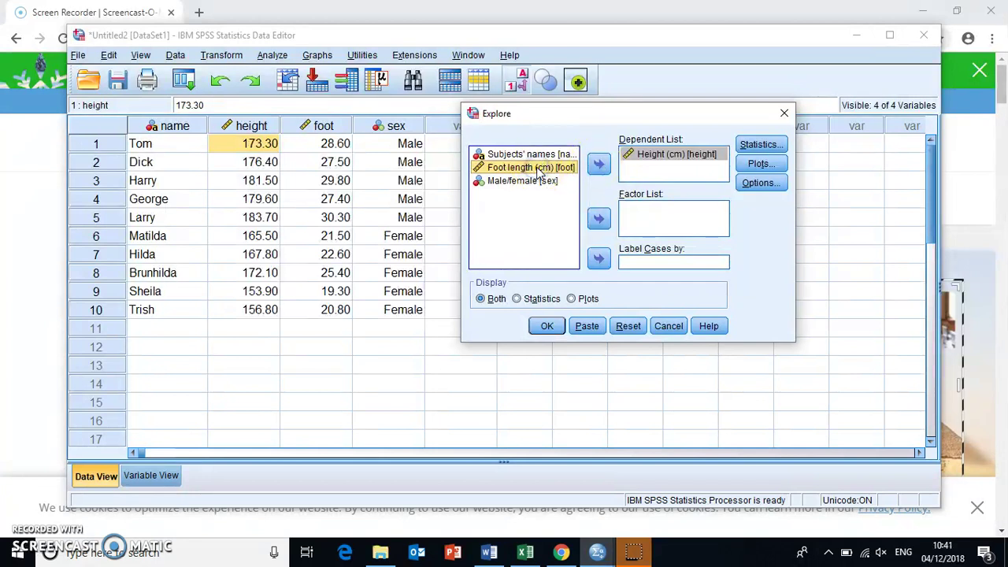
left_click(596, 163)
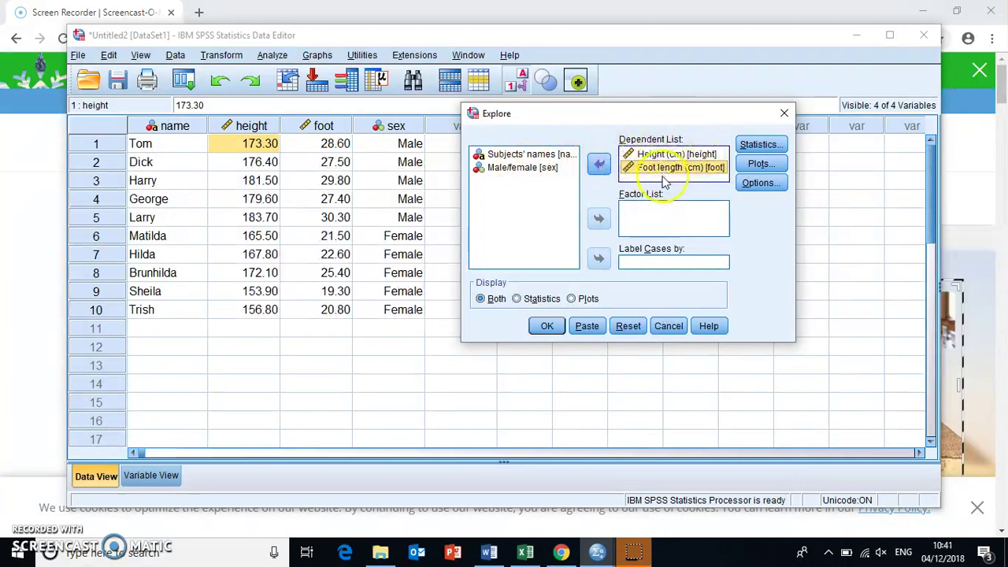
left_click(651, 221)
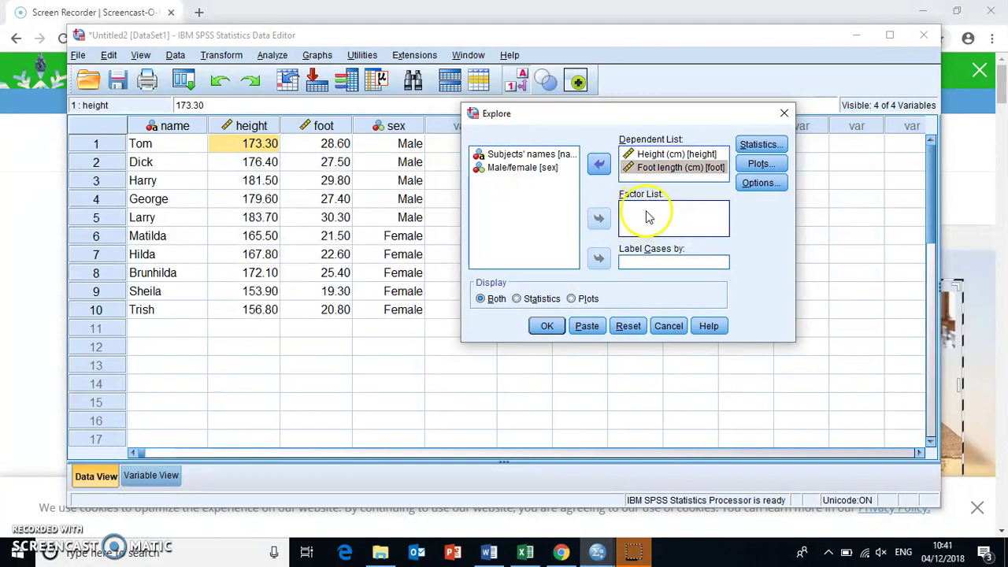
left_click(641, 154)
left_click(653, 165)
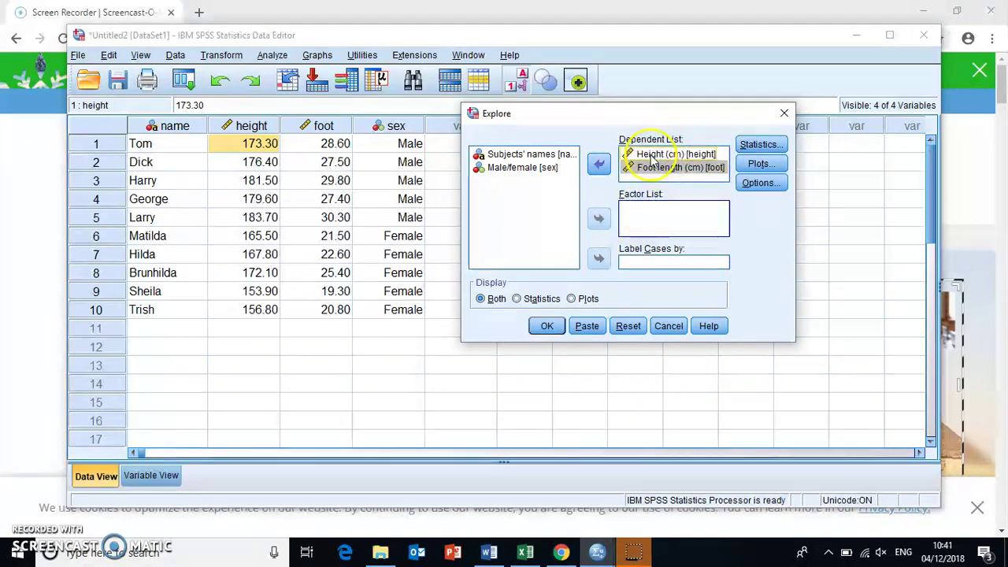
left_click(650, 213)
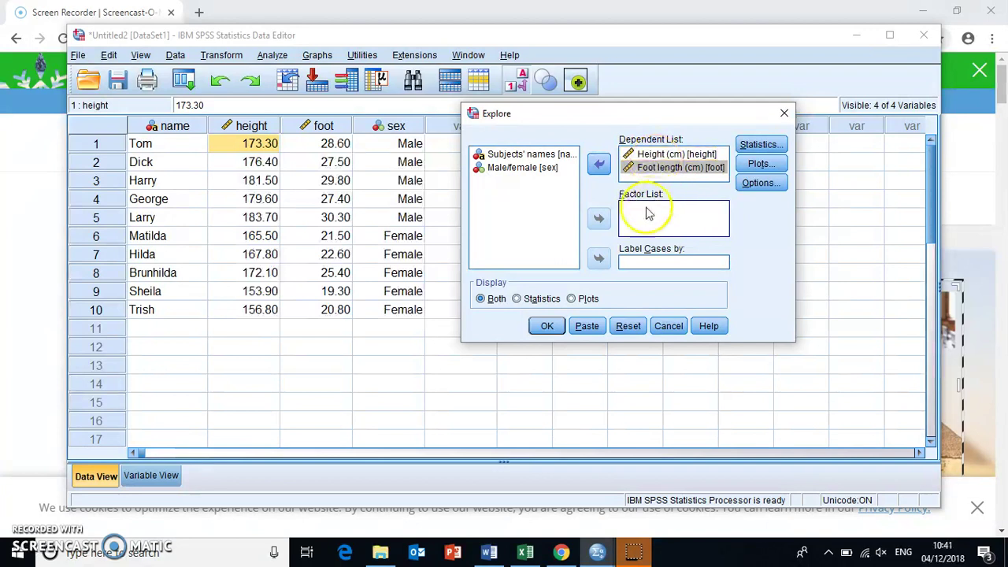
- Put Male/female [sex] in the Factor List
left_click(522, 169)
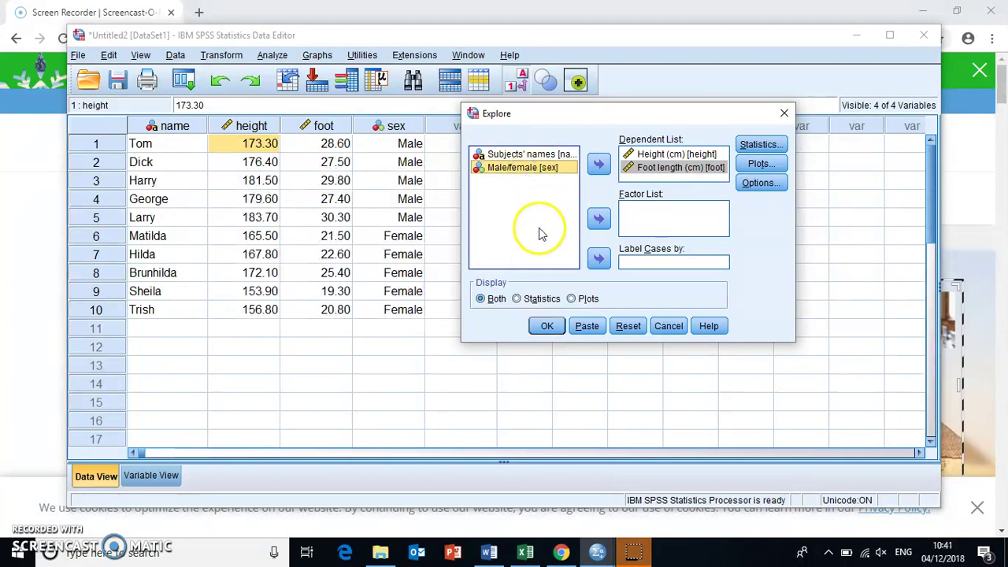
left_click(599, 219)
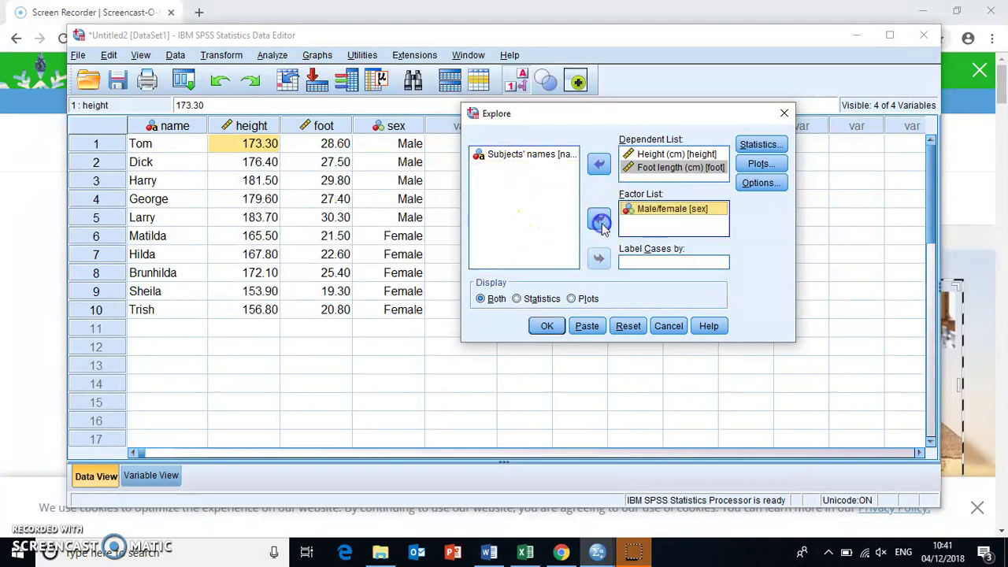
left_click(497, 224)
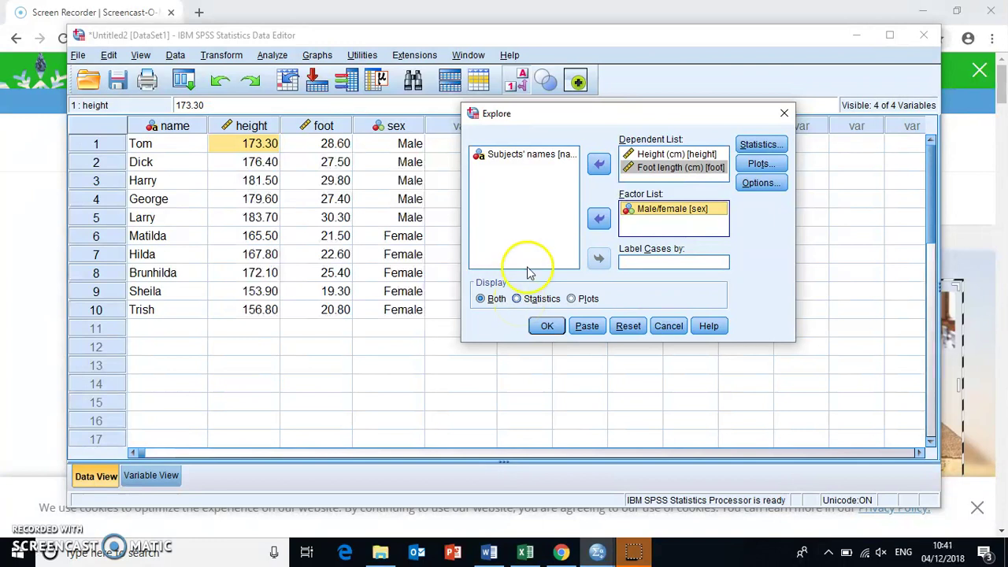
- Set Display to Statistics only and open Explore: Statistics, with Descriptives at 95% confidence
left_click(518, 299)
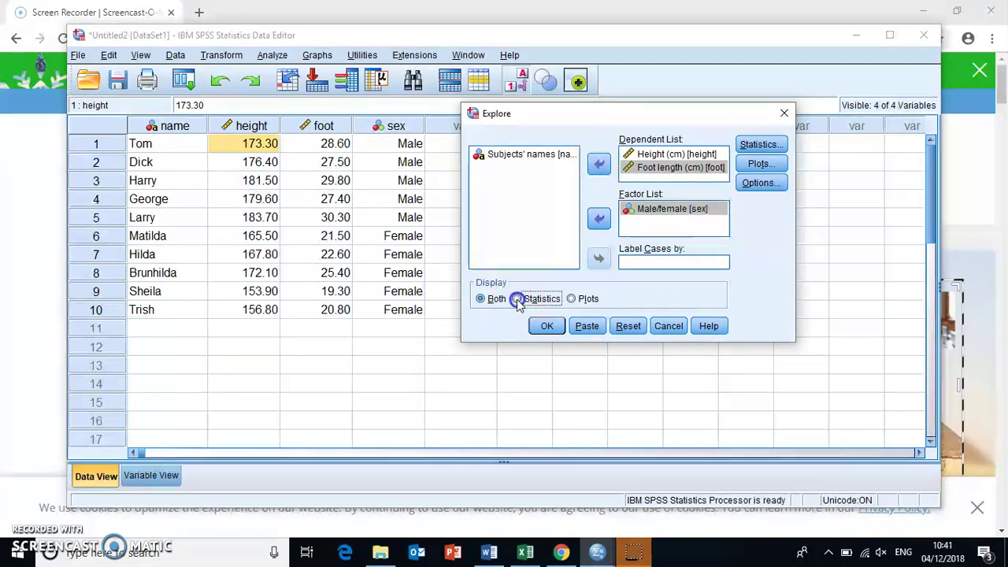
left_click(756, 145)
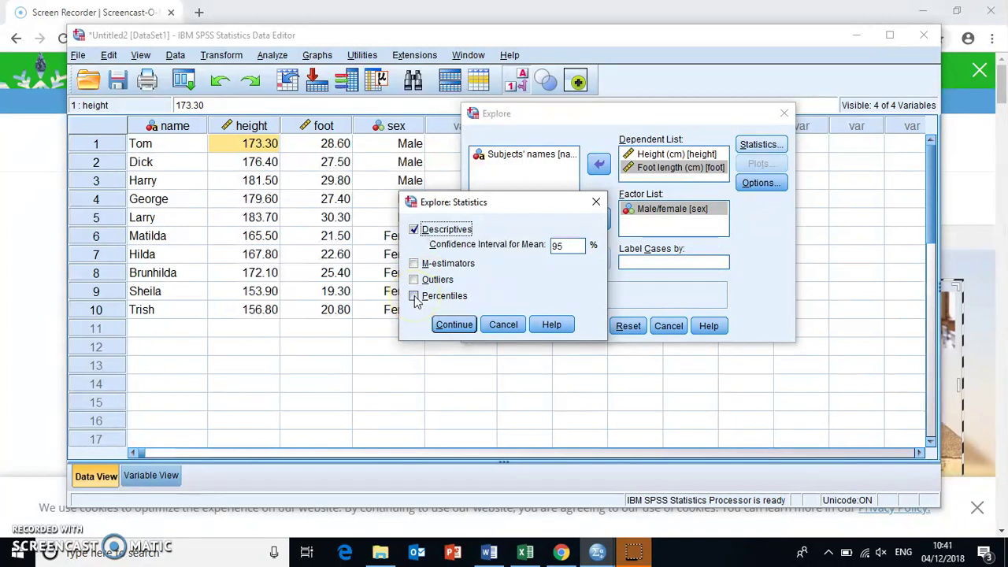
- Confirm the Descriptives statistics option and return to the Explore dialog
left_click(452, 325)
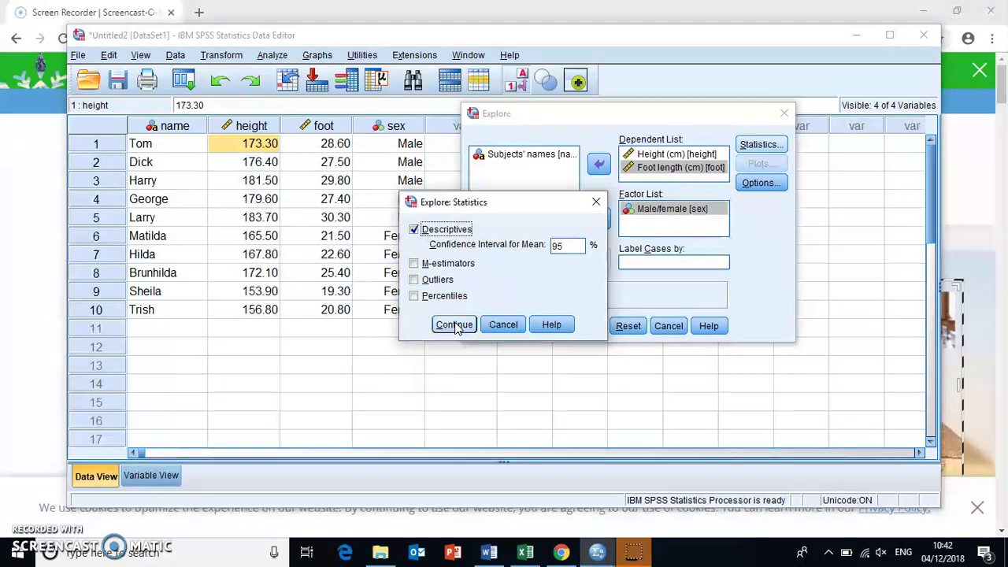
left_click(454, 325)
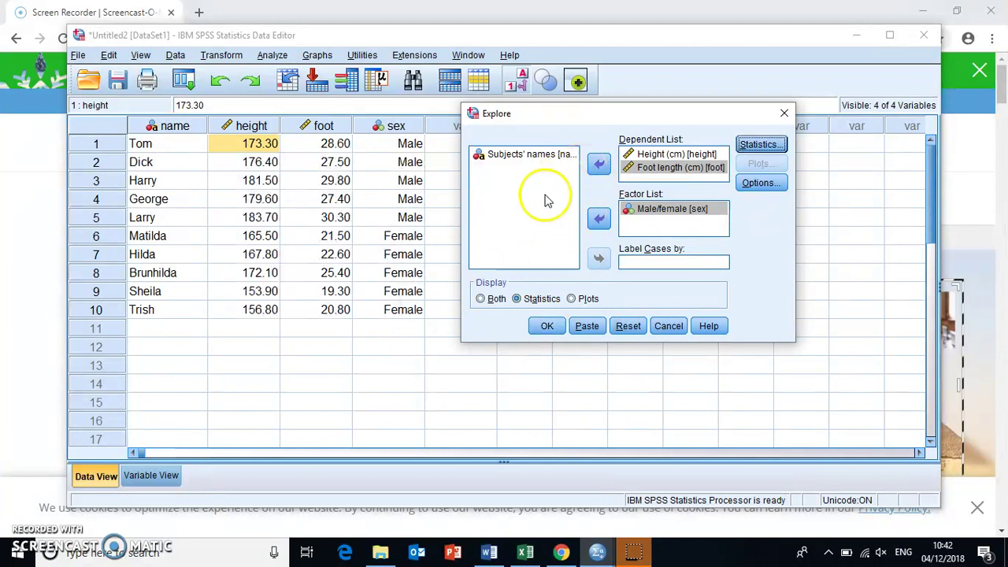
- Run the Explore analysis to produce the Case Processing Summary and Descriptives output
left_click(546, 327)
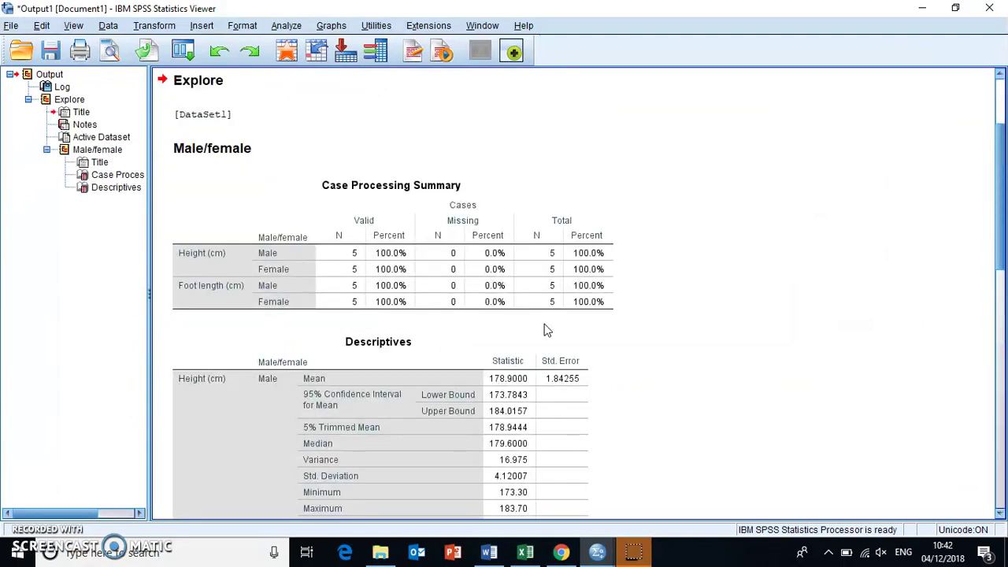
left_click(339, 262)
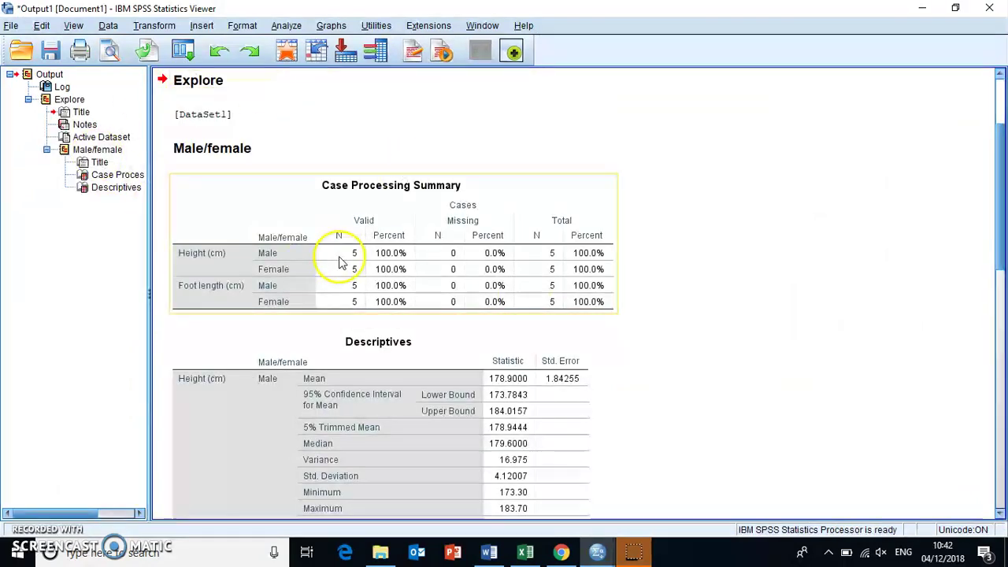
left_click(645, 234)
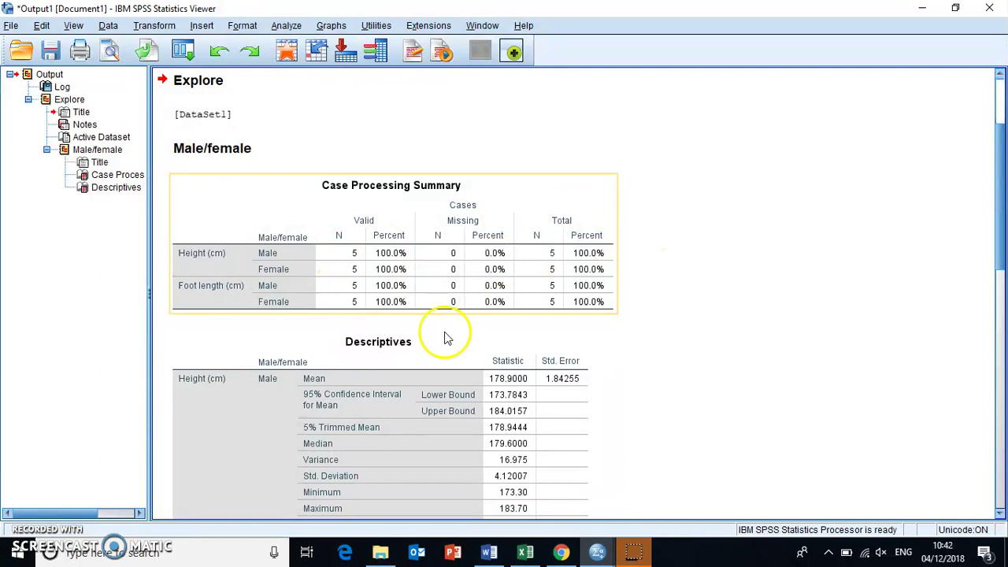
- Switch to the Data Editor and back to the Output Viewer, reselecting the Case Processing Summary
left_click(605, 553)
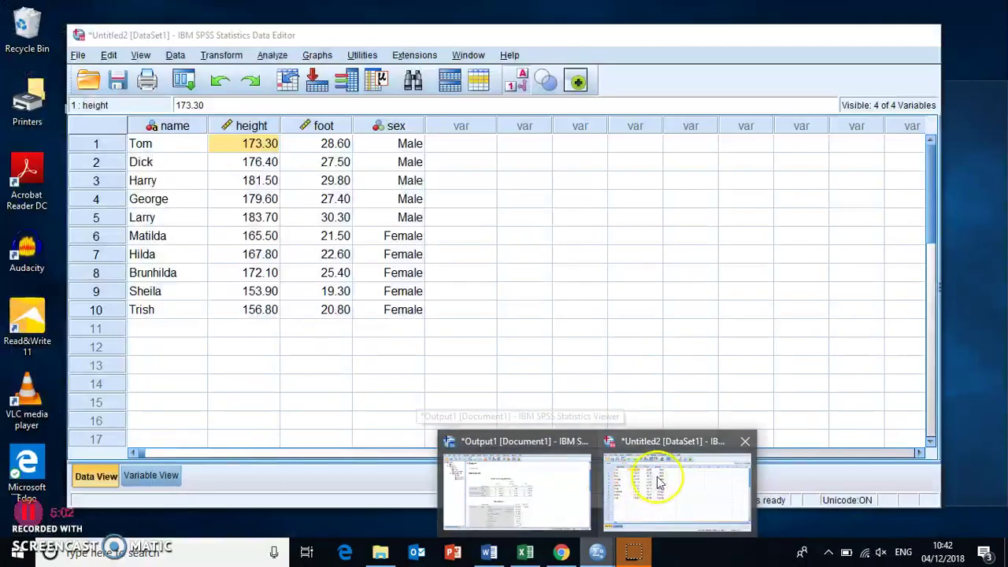
left_click(655, 472)
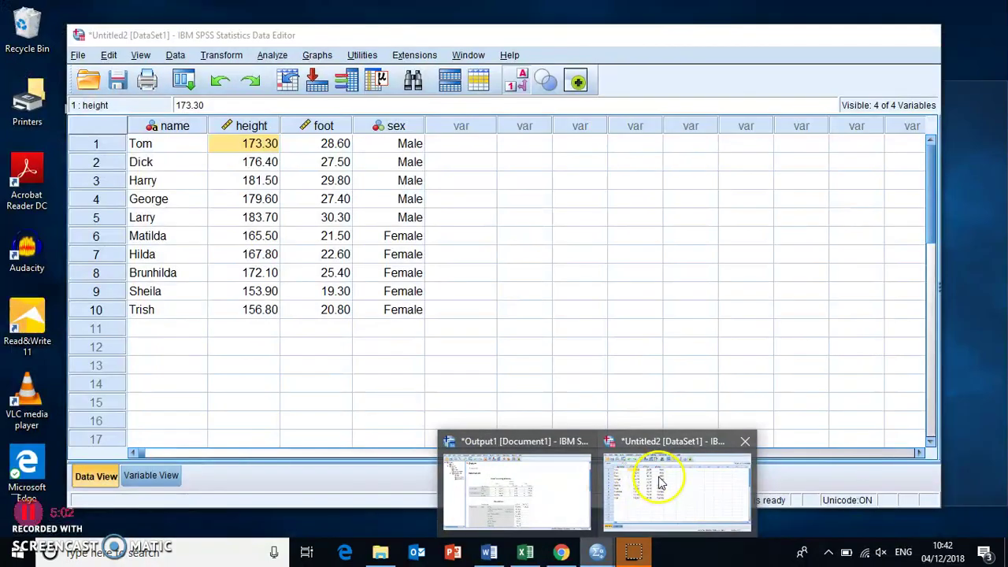
left_click(596, 551)
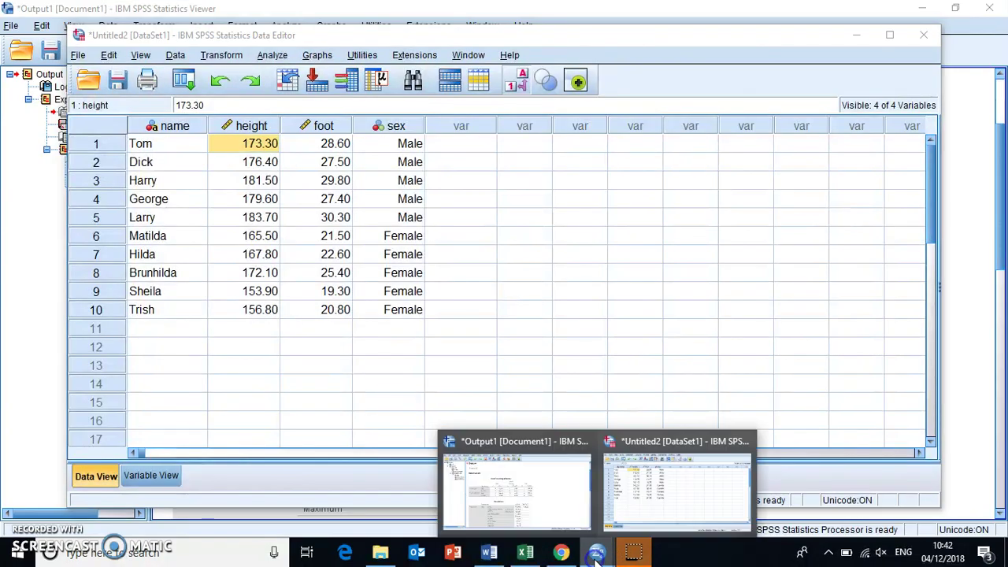
left_click(524, 507)
left_click(661, 394)
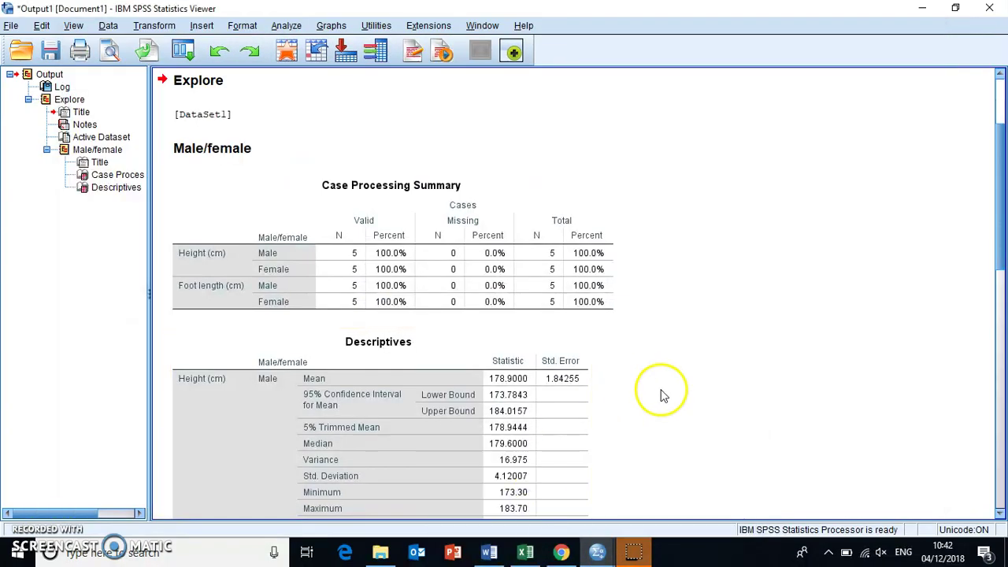
left_click(446, 252)
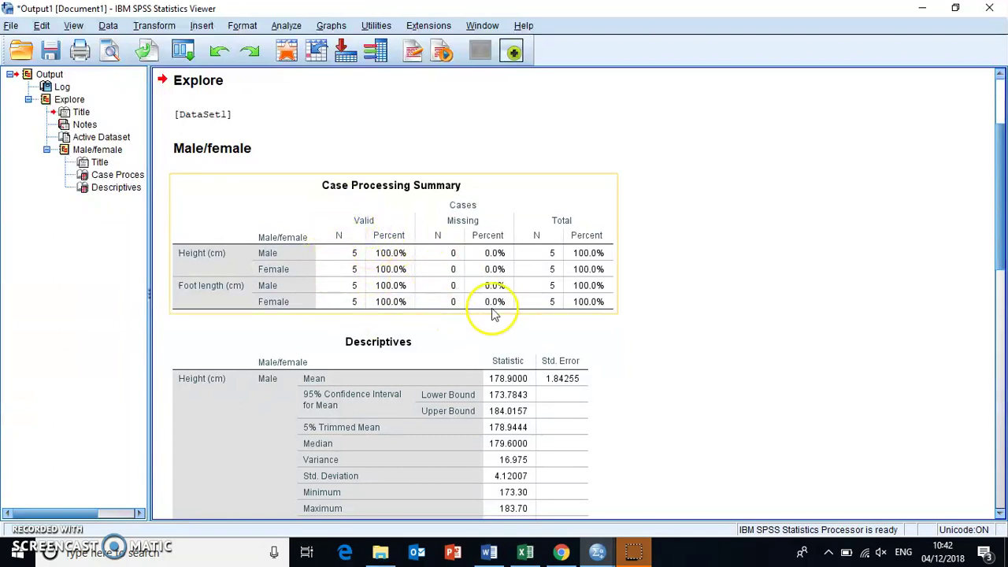
- Scroll down to the Descriptives table showing mean heights of 178.9 (male) and 163.22 (female)
scroll(496, 313, "down", 5)
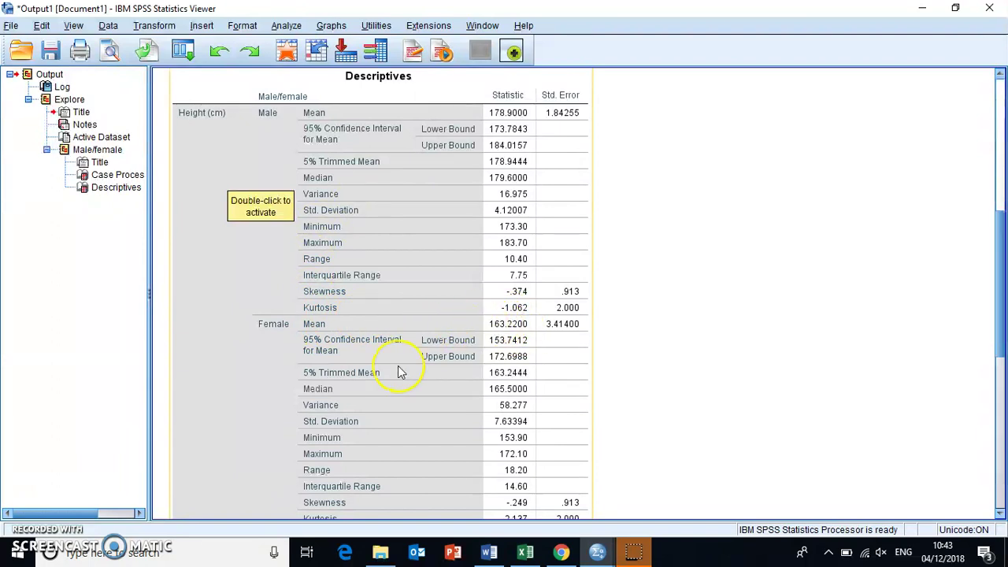
- Scroll through the Descriptives table to the foot length rows: means 28.72 (male), 21.92 (female)
scroll(399, 371, "down", 3)
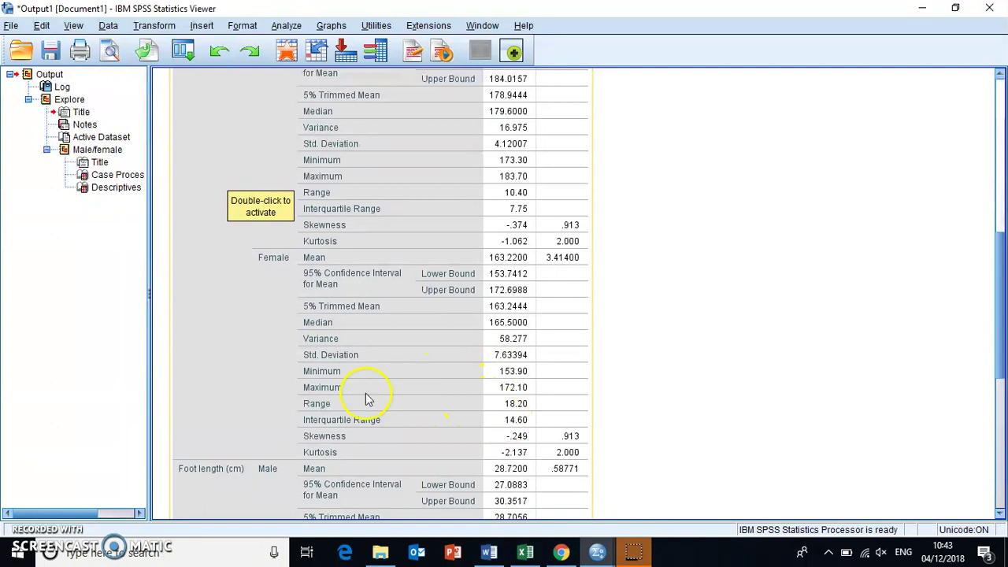
scroll(360, 400, "down", 6)
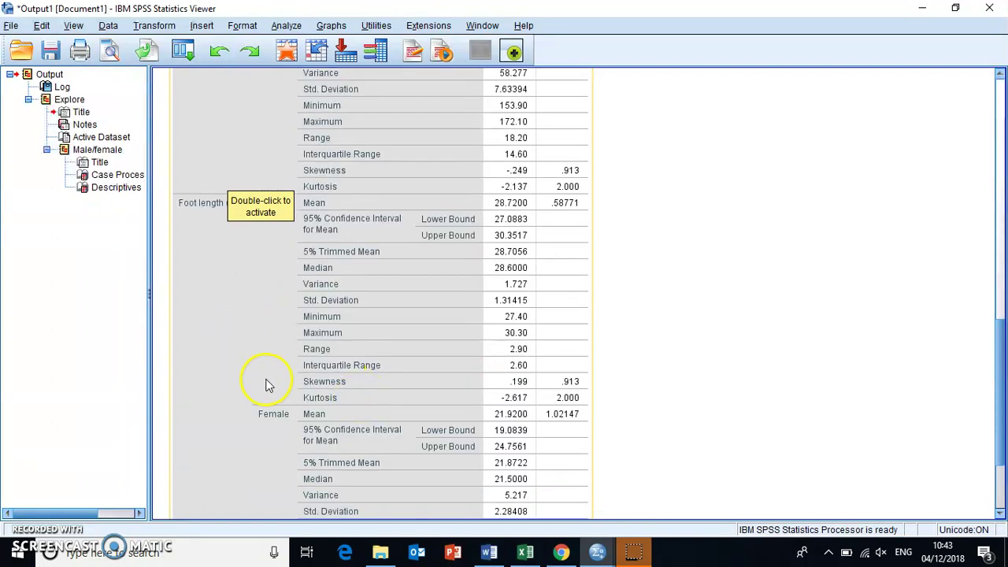
scroll(266, 383, "down", 3)
scroll(265, 385, "up", 8)
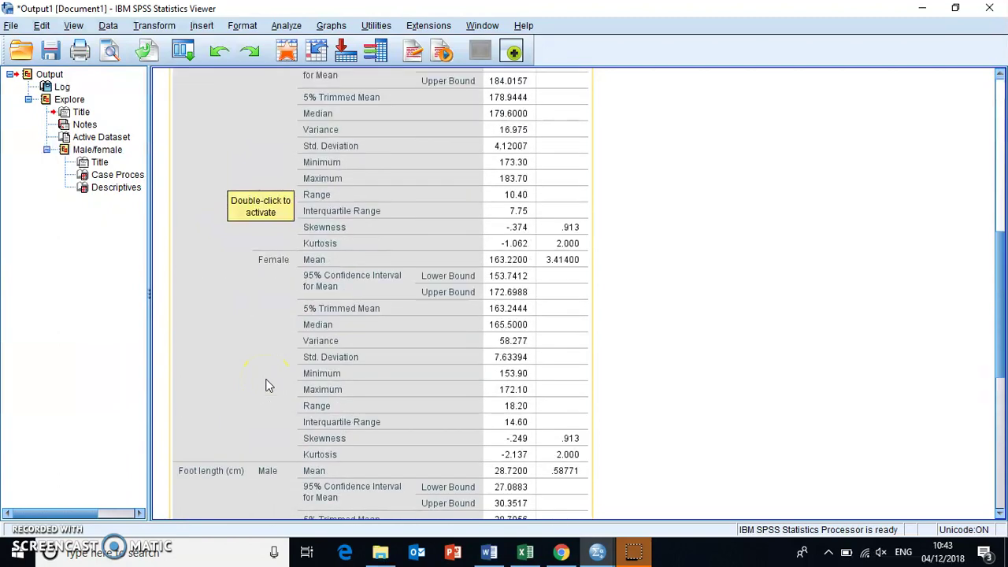
scroll(265, 385, "up", 2)
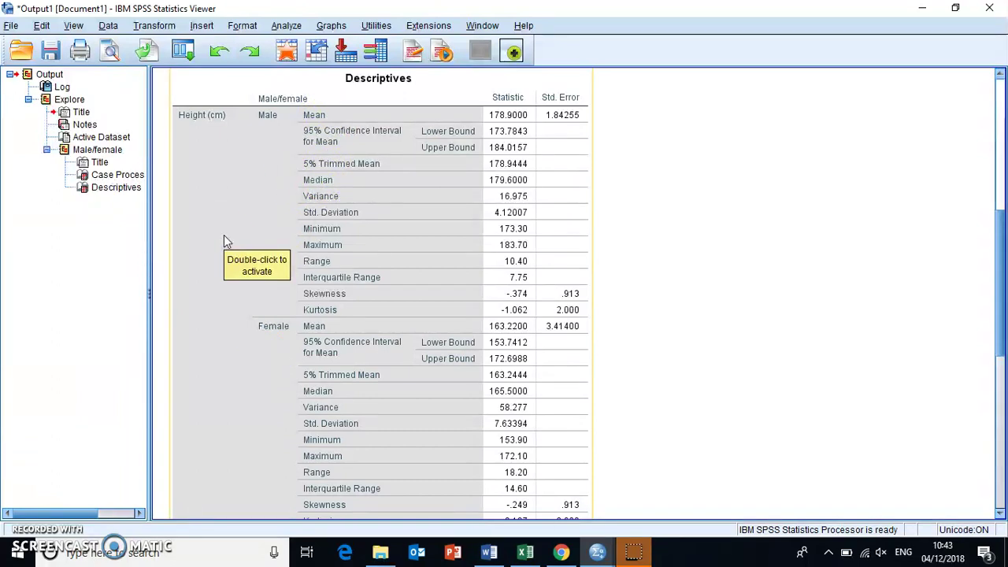
left_click(244, 249)
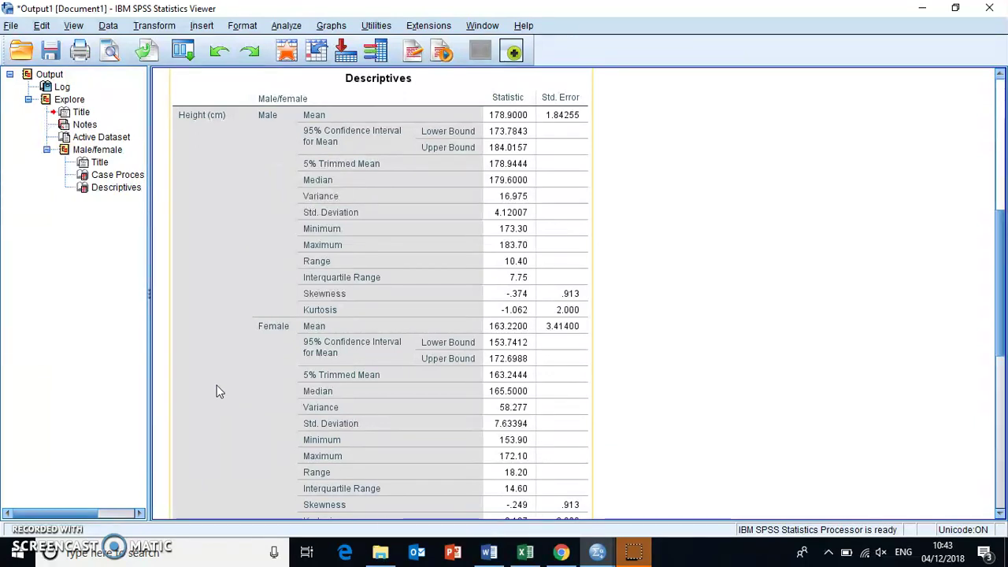
scroll(217, 387, "down", 3)
scroll(218, 392, "down", 5)
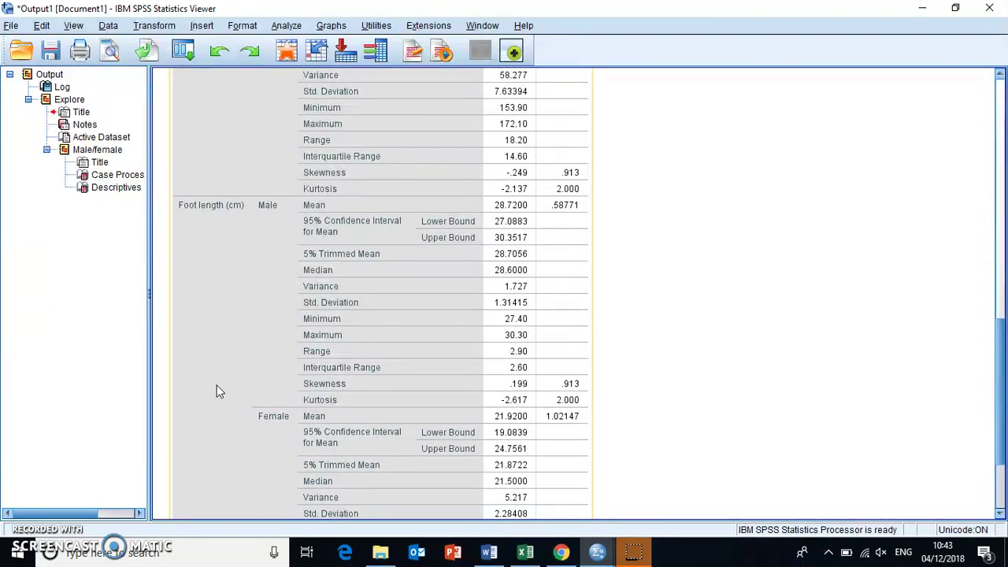
scroll(216, 392, "down", 3)
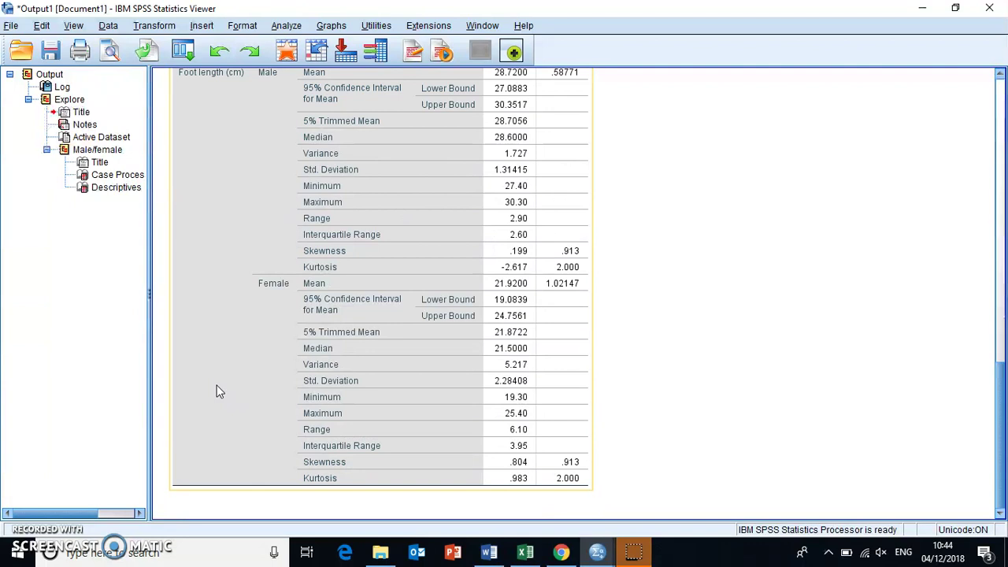